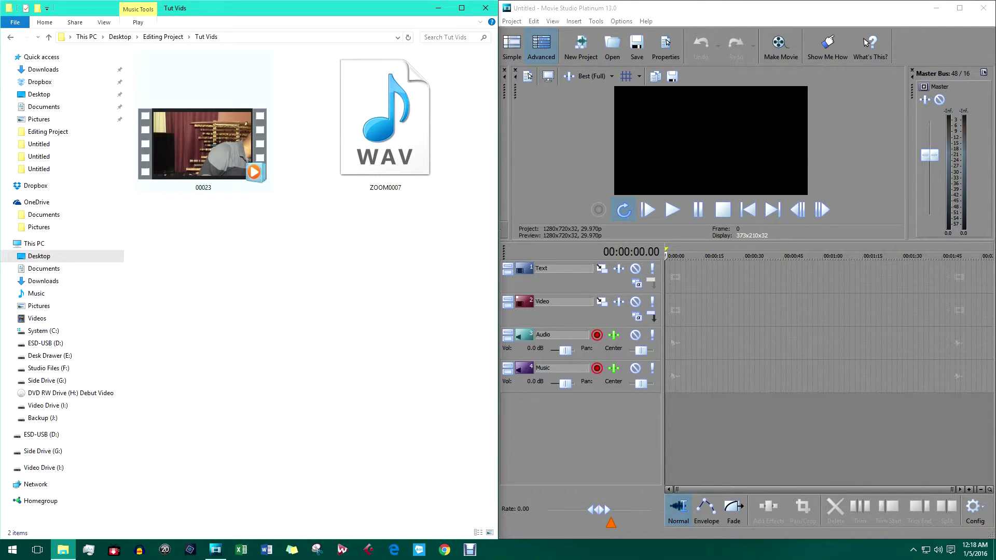
Step: Place camcorder clip 00023 on the timeline, with video on track 1 and camera audio below
left_click_drag(202, 145, 672, 278)
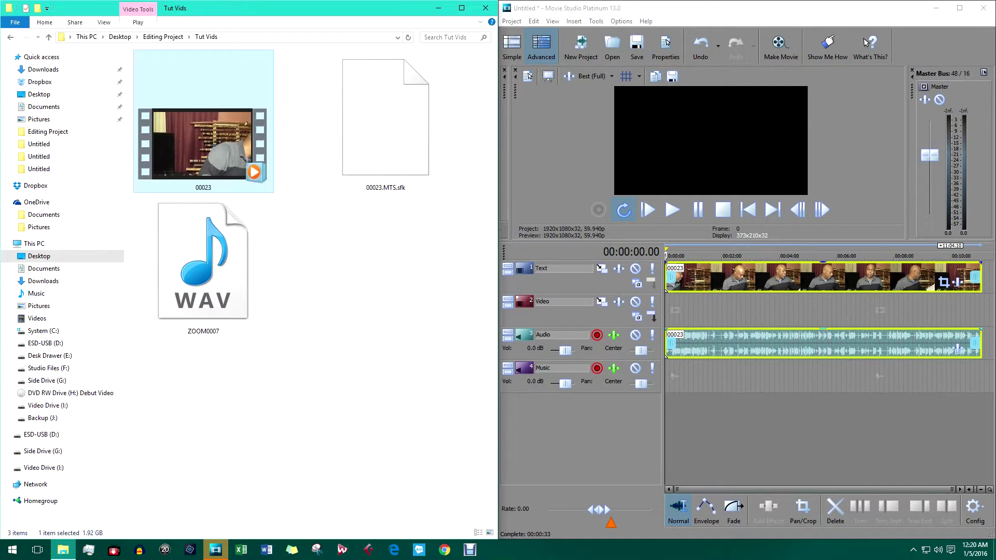
Step: Add the ZOOM0007.wav recording to the Music track beneath clip 00023's camera audio
left_click_drag(203, 260, 674, 377)
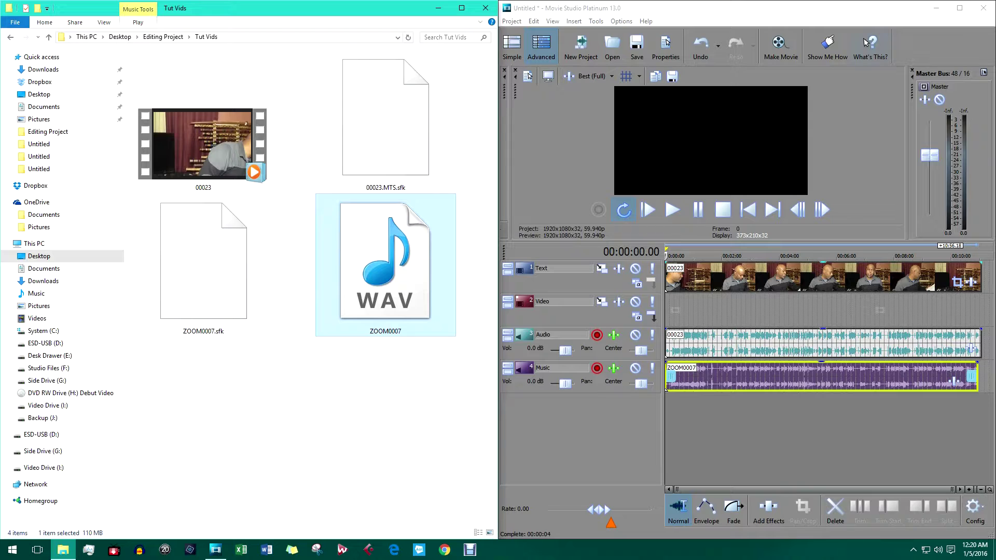
Step: Maximize the window, undo the last track change, and delete the empty Copy of Video track
left_click(960, 8)
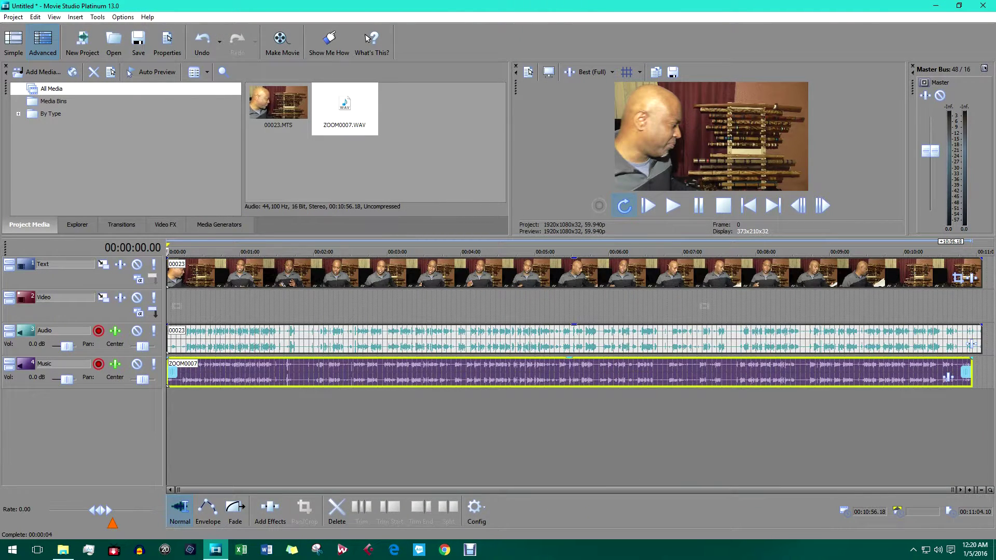
key("ctrl+z")
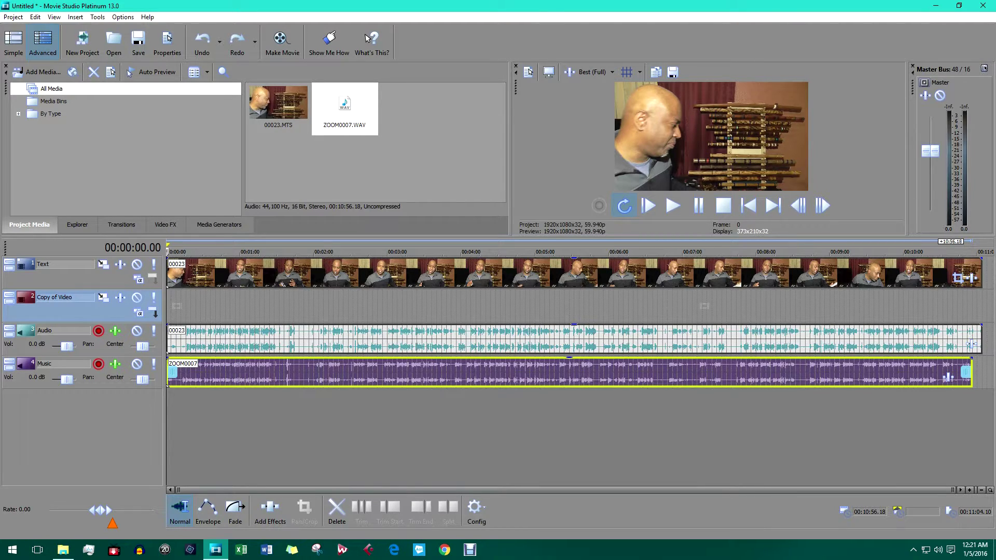
right_click(120, 311)
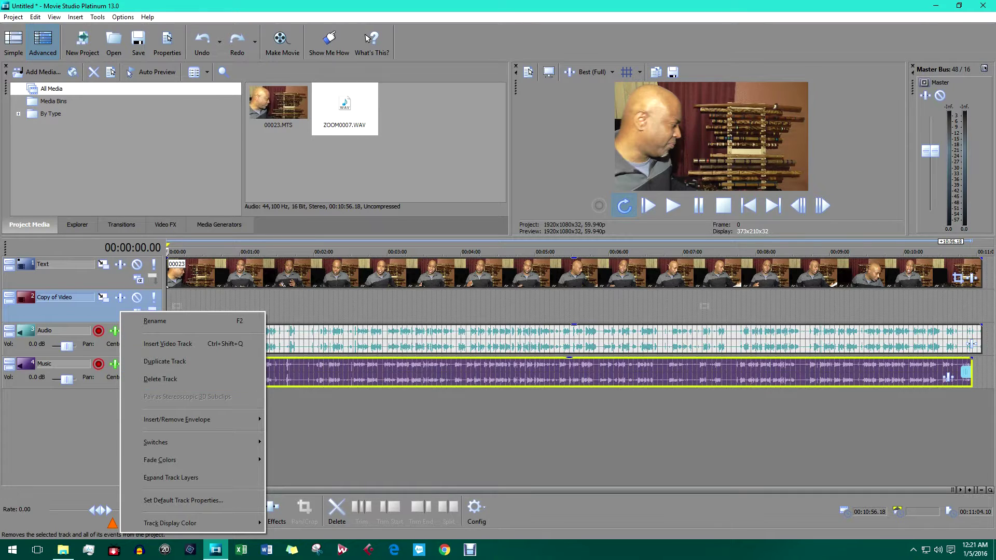
left_click(160, 379)
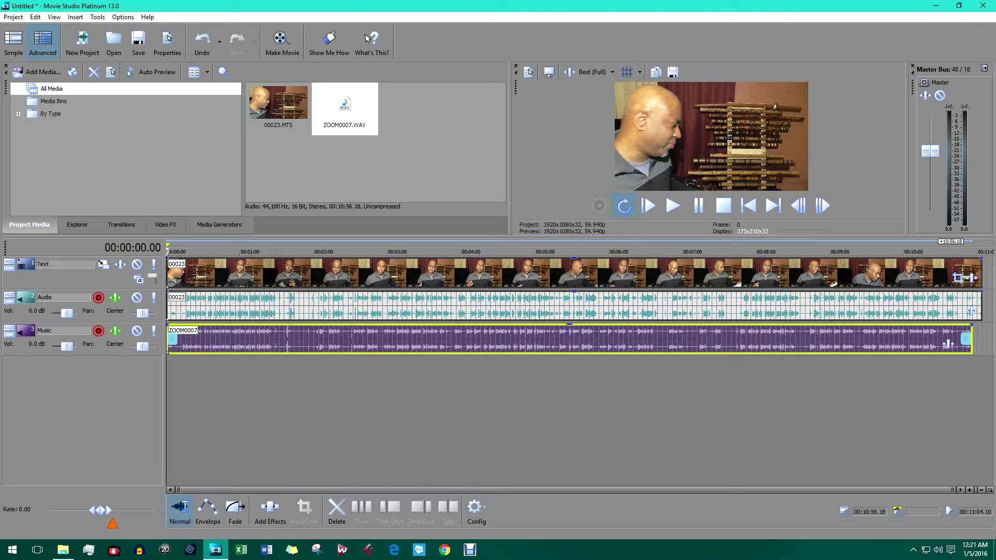
Step: Enlarge the Music and camera Audio tracks so their waveforms are large and comparable
left_click_drag(168, 353, 168, 423)
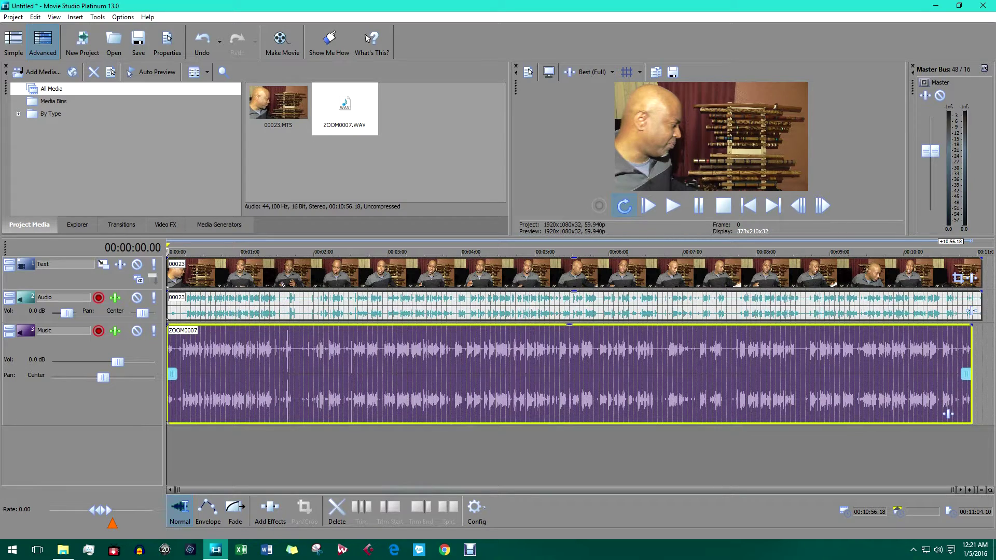
left_click_drag(153, 322, 154, 378)
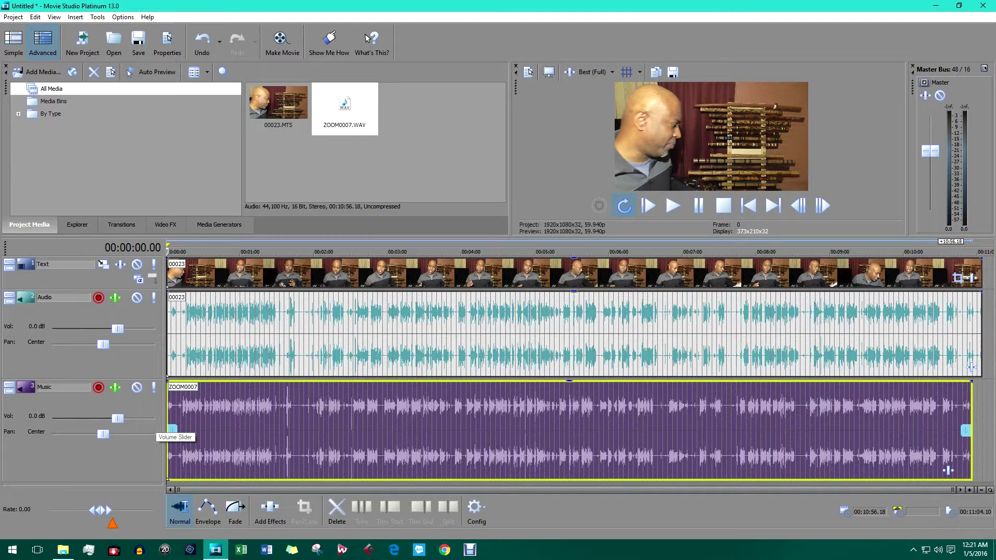
left_click(172, 429)
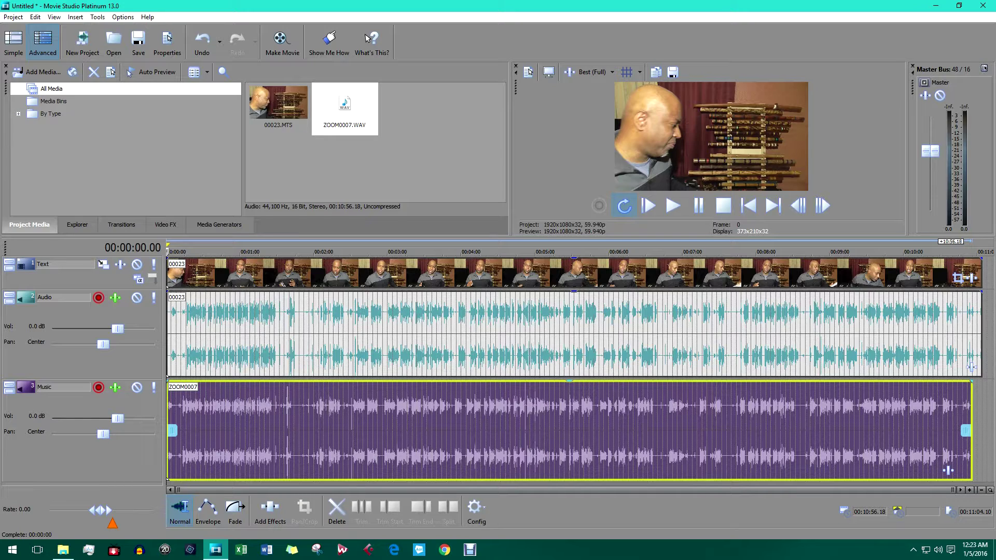
Step: Zoom in around 00:00:34–00:00:40, slide ZOOM0007 until its peaks match the camera audio, then zoom out
left_click_drag(167, 478, 172, 479)
scroll(172, 478, "up", 5)
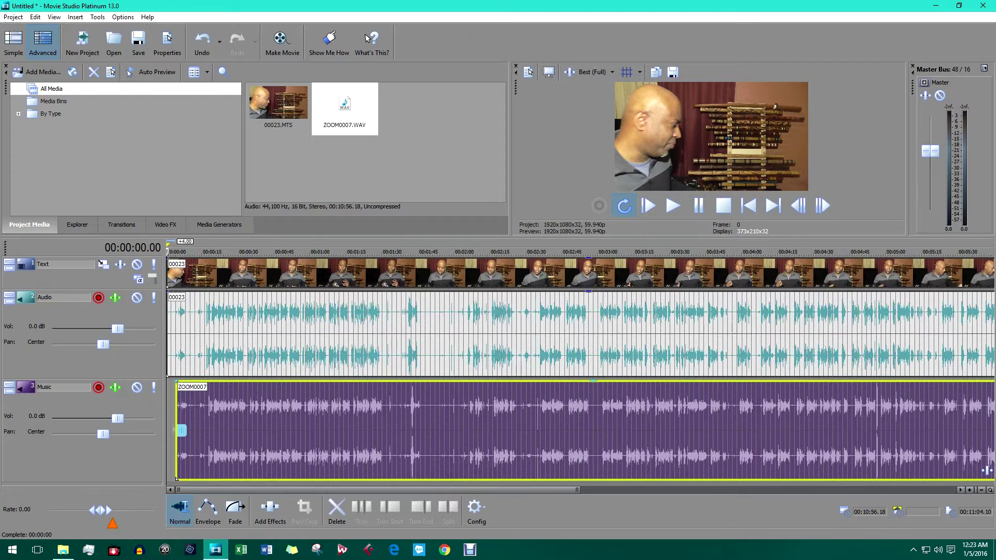
left_click_drag(196, 478, 189, 479)
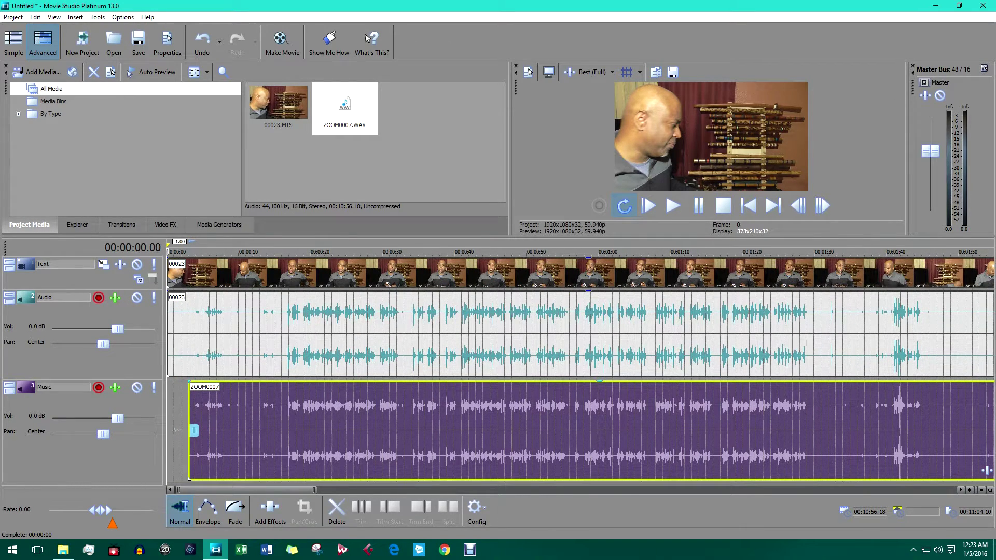
left_click(455, 430)
scroll(456, 431, "up", 5)
scroll(579, 372, "up", 4)
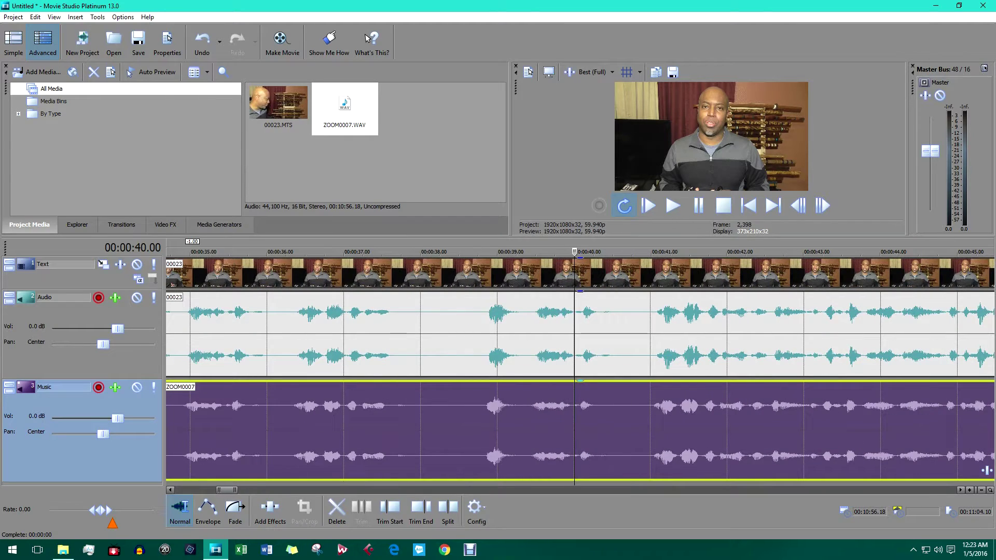
left_click(605, 332)
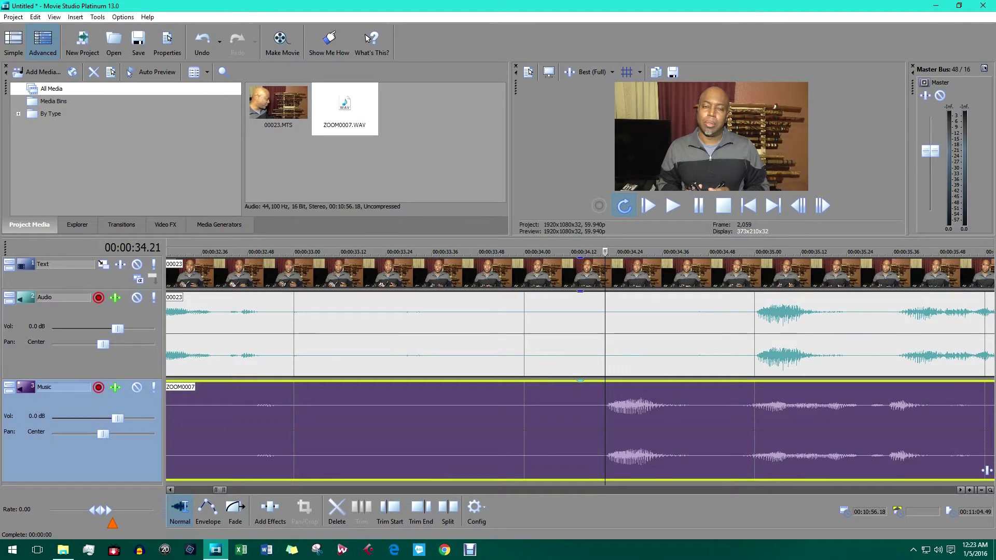
left_click(605, 431)
left_click_drag(605, 431, 743, 431)
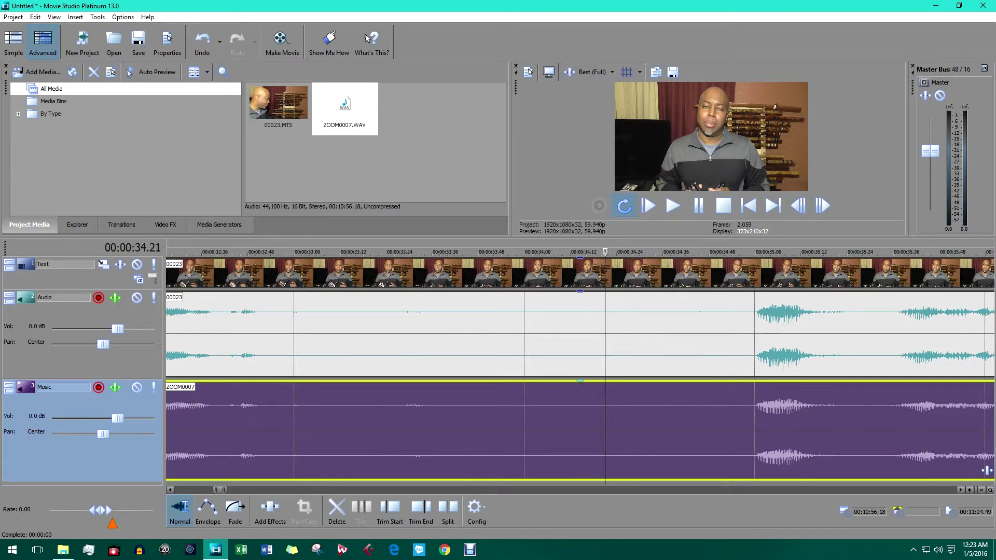
key("Down")
key("Down")
key("Down")
key("Down")
key("Down")
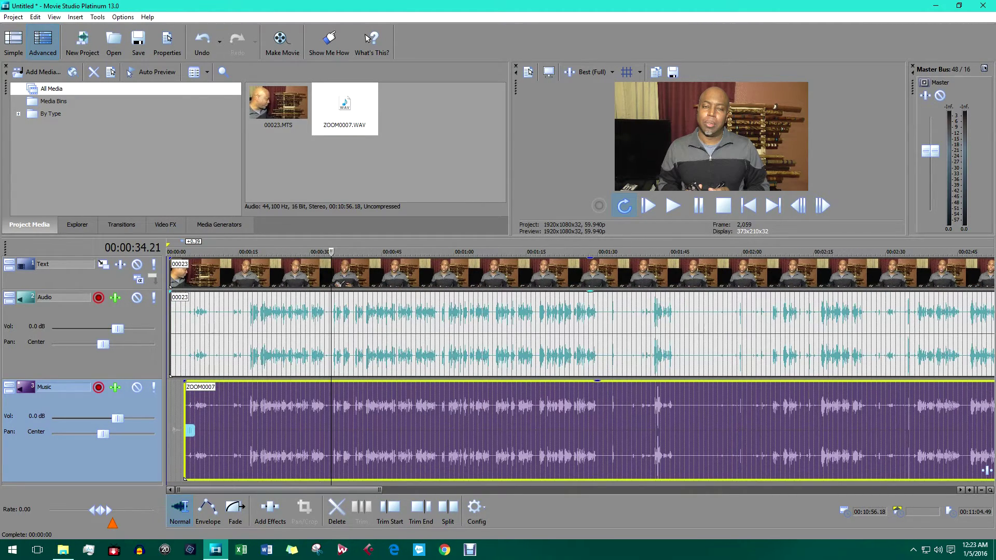
key("Down")
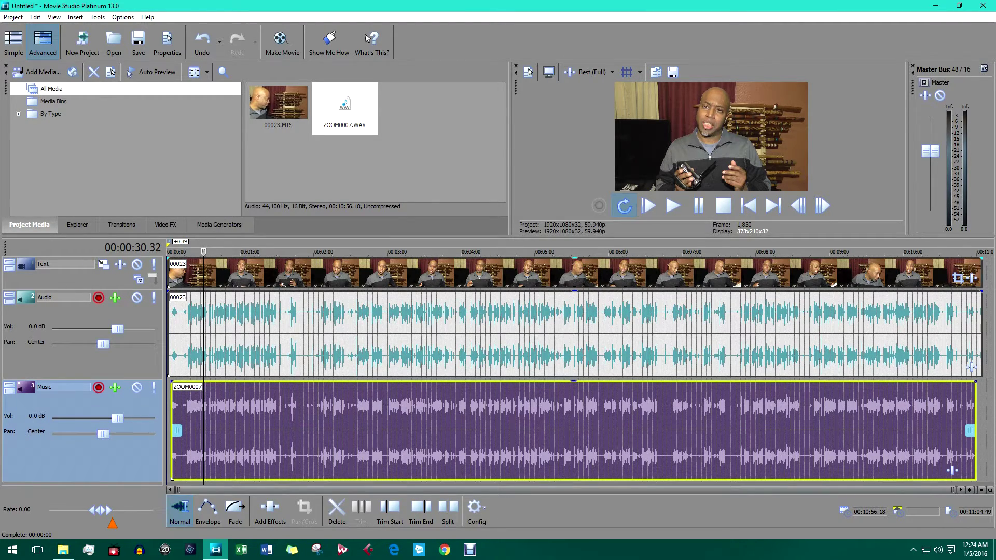
Step: Move the grouped video, camera audio and ZOOM0007 clips about 22 seconds later together
left_click(364, 332, "ctrl")
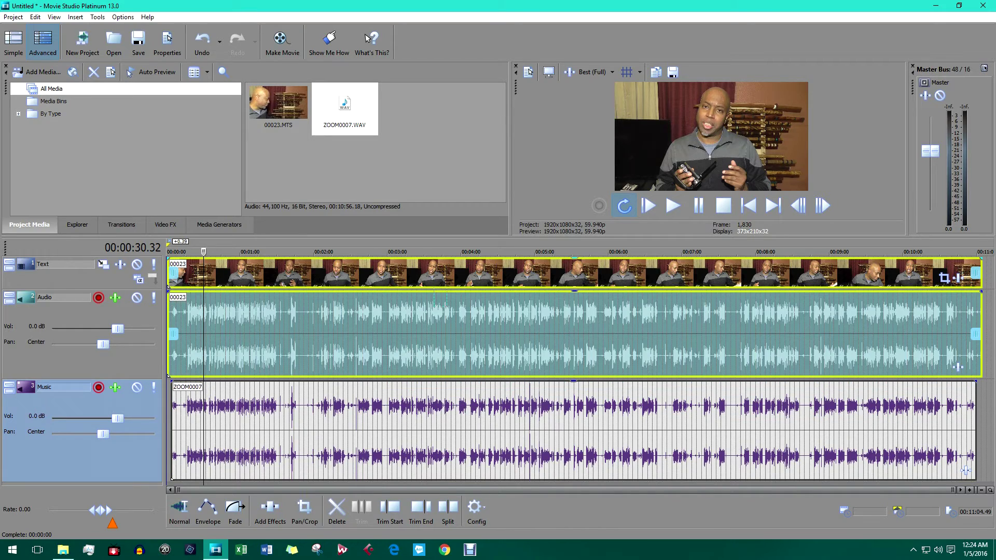
left_click_drag(363, 332, 390, 332)
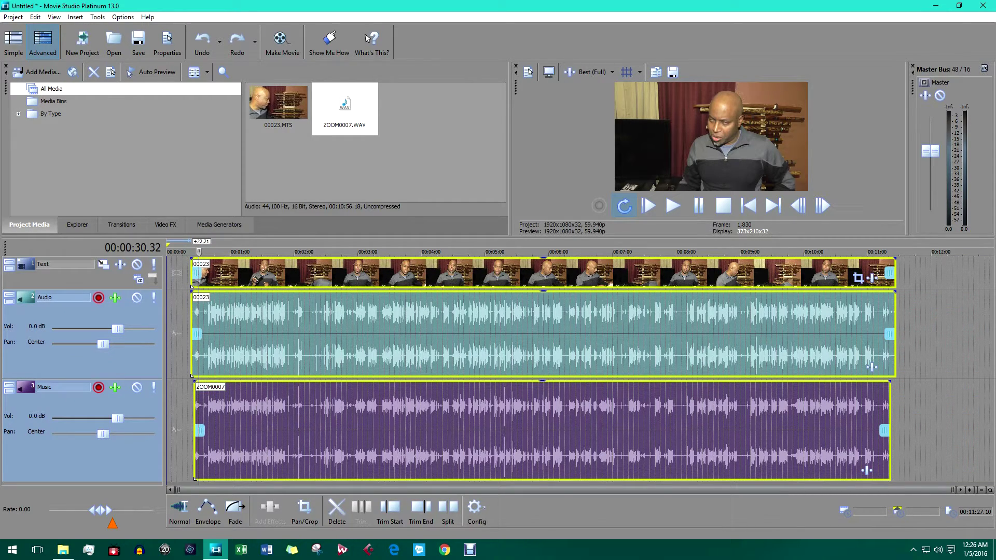
Step: Delete the camera Audio track and trim the start and end of the video and ZOOM0007 clips
left_click(78, 358)
right_click(147, 368)
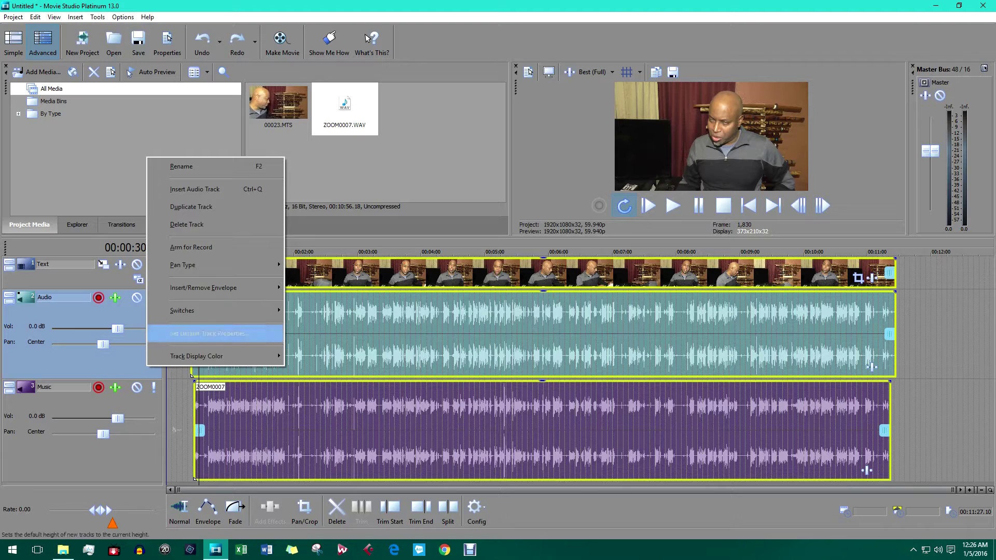
left_click(213, 223)
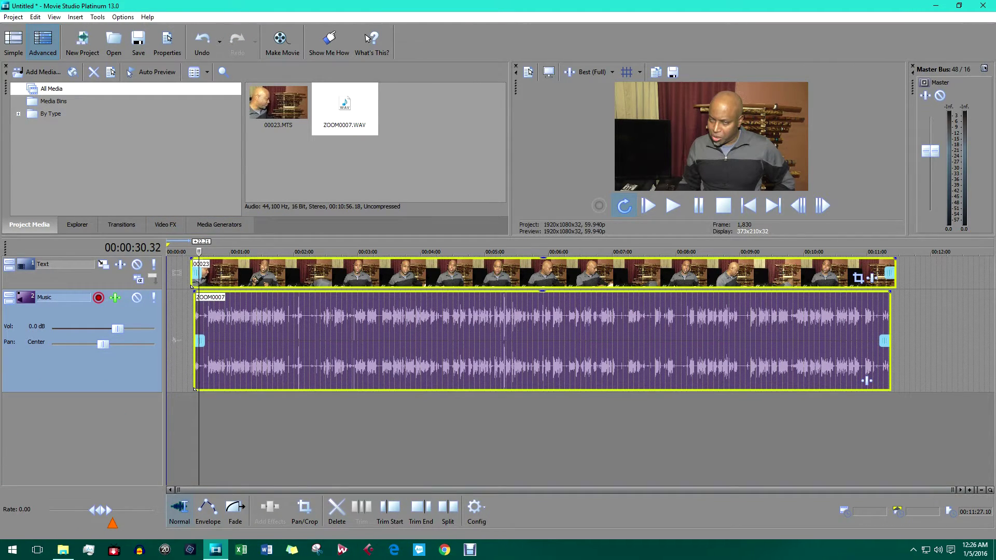
left_click_drag(195, 389, 199, 390)
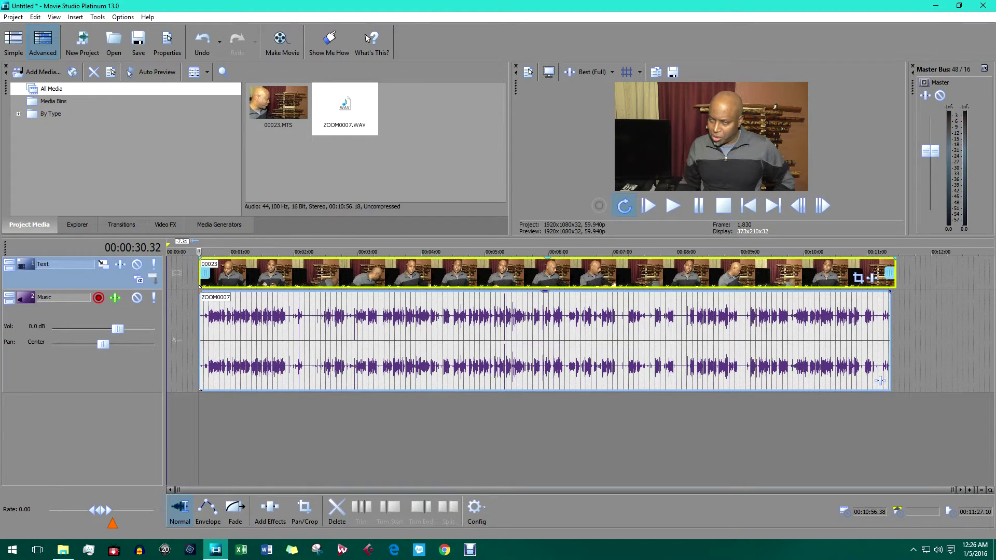
left_click_drag(880, 381, 879, 381)
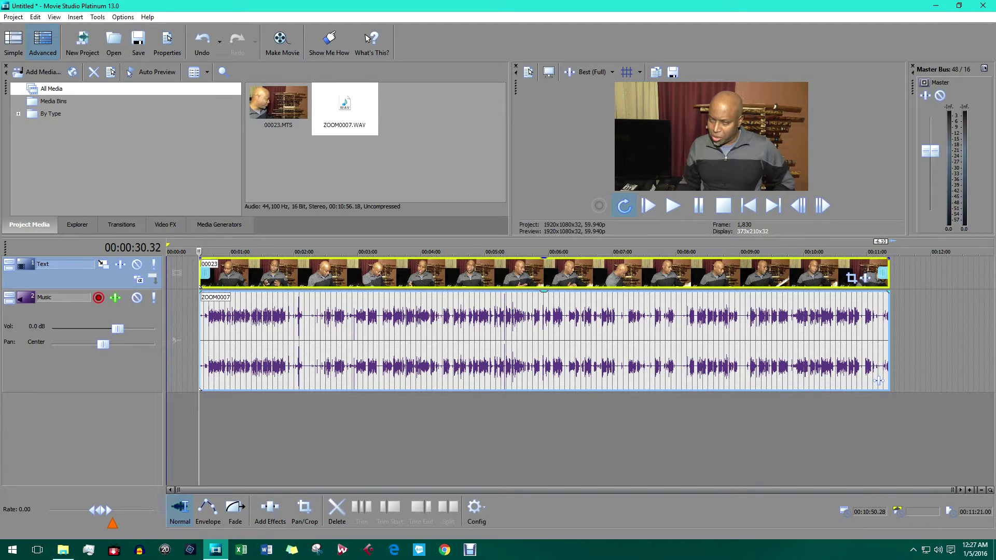